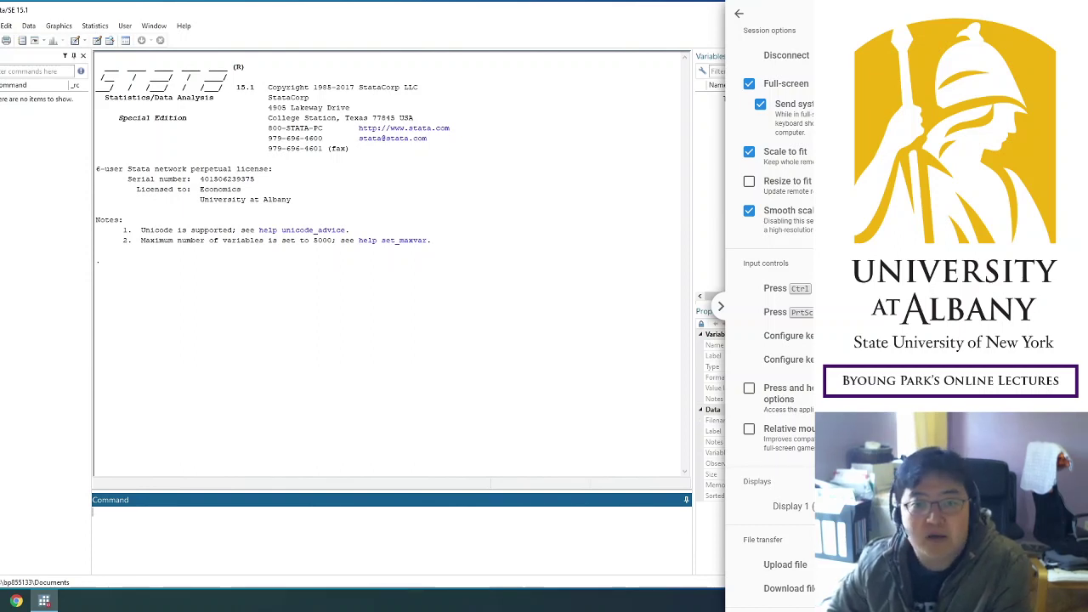
Hide the Remote Desktop side panel and enter estout in the Command window without running it
click(720, 306)
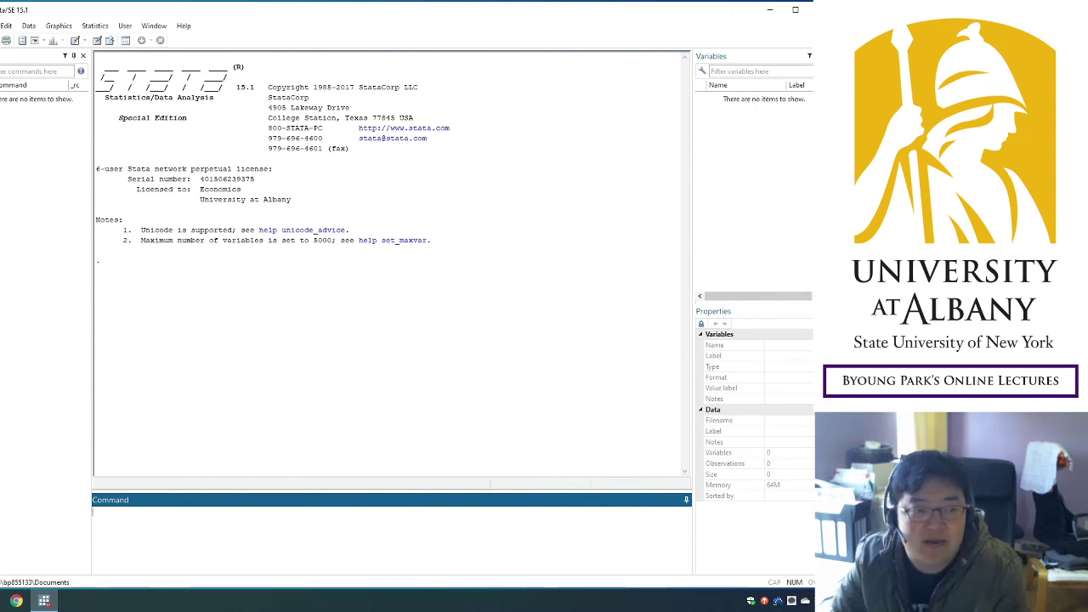
text(esttab)
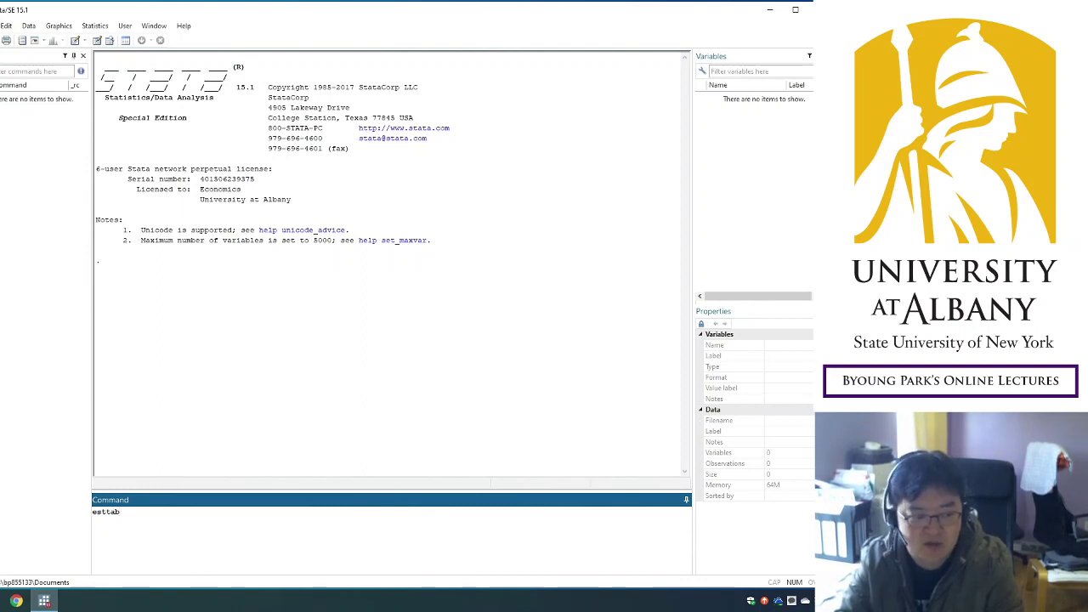
key(Escape)
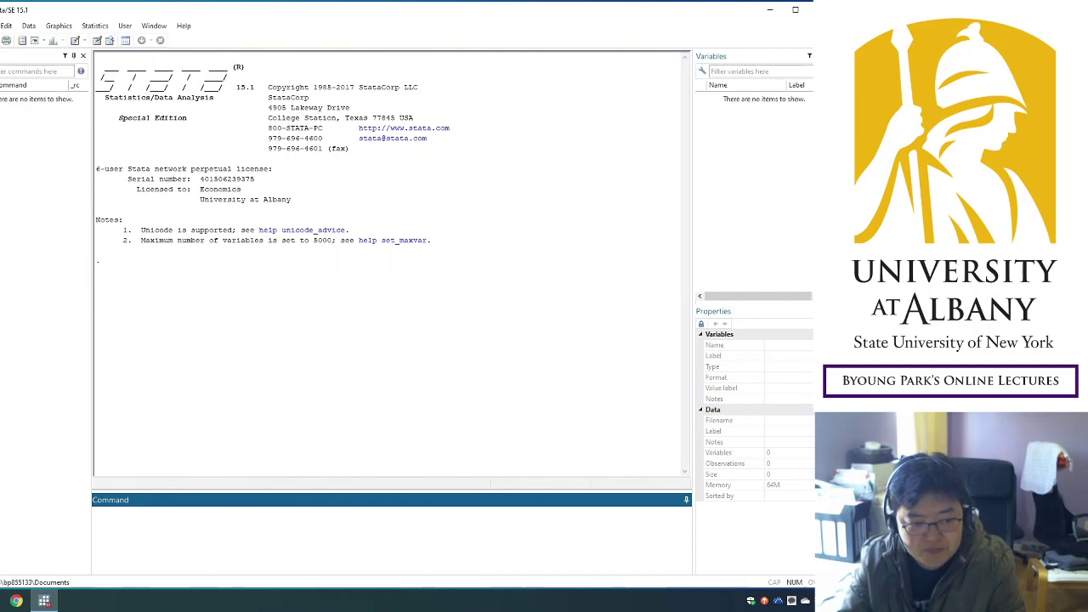
text(esttab)
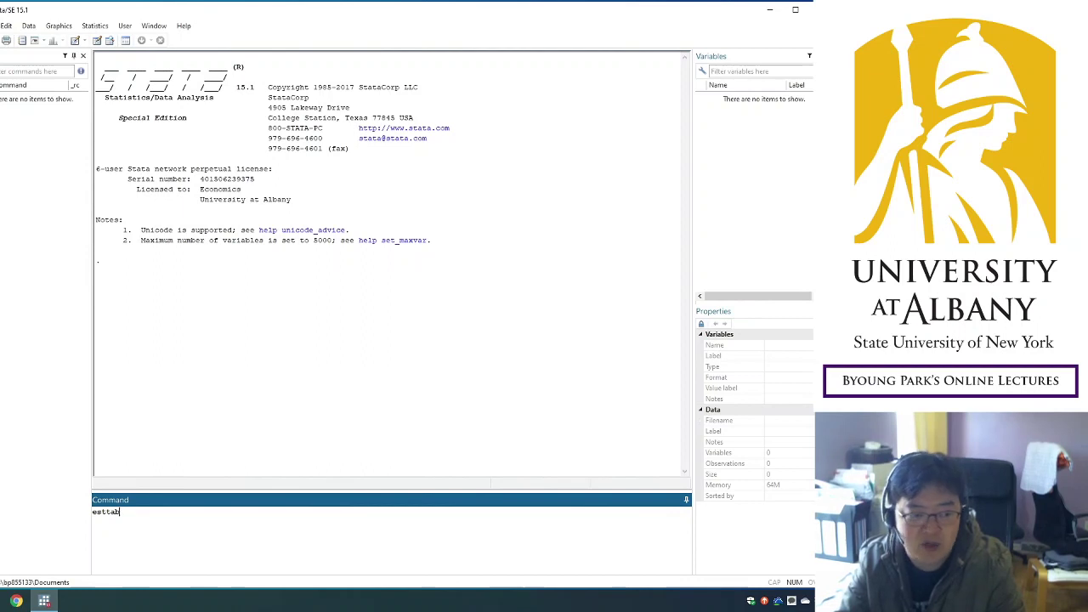
key(BackSpace)
text(out)
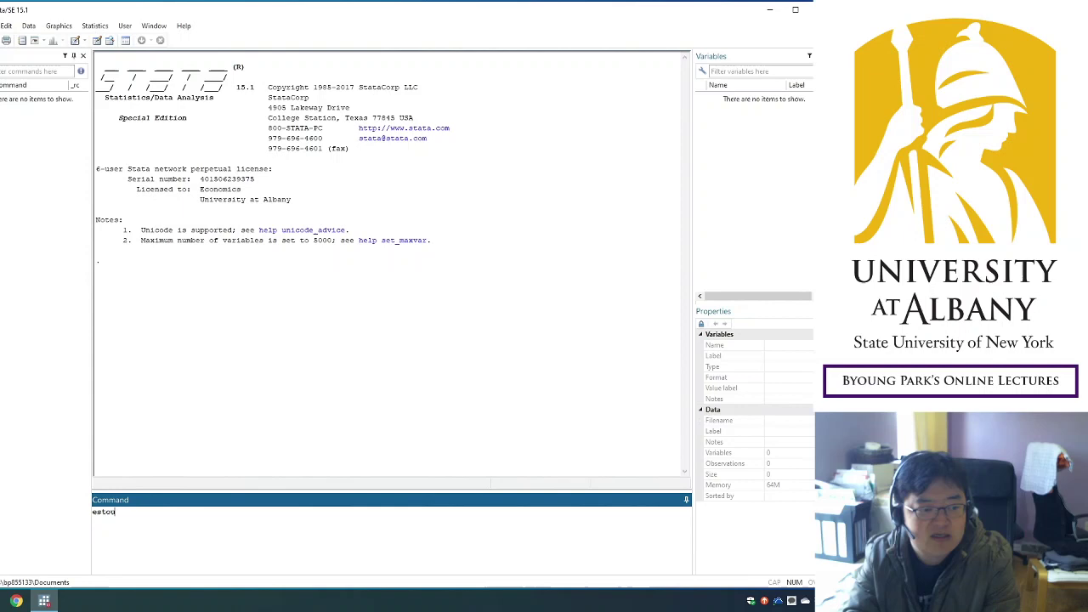
Run ssc install estout and check the message that all files are already up to date
key(Escape)
text(ssc)
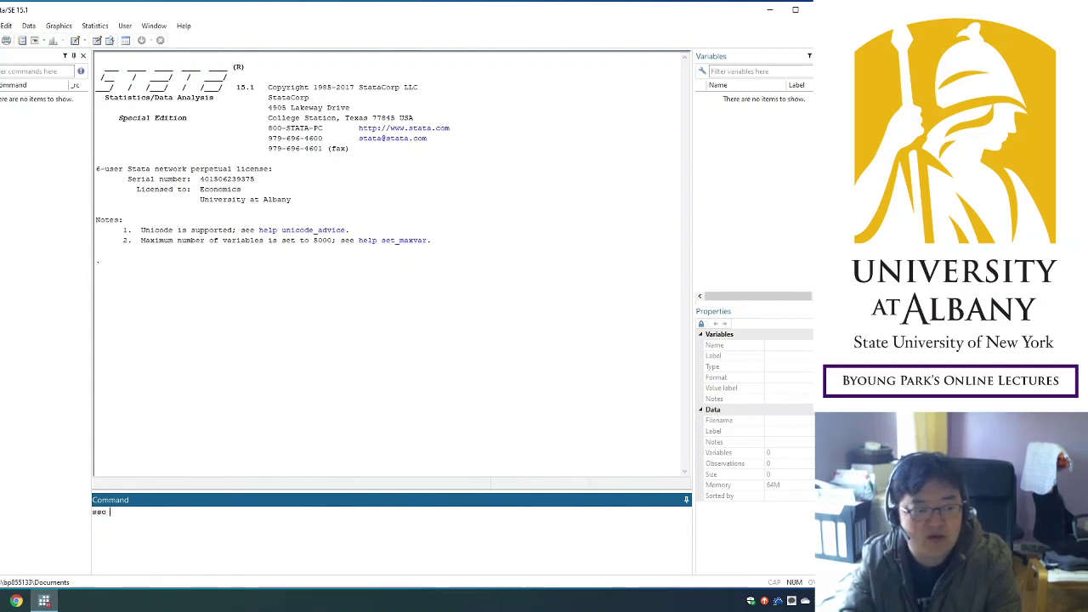
text( install estout)
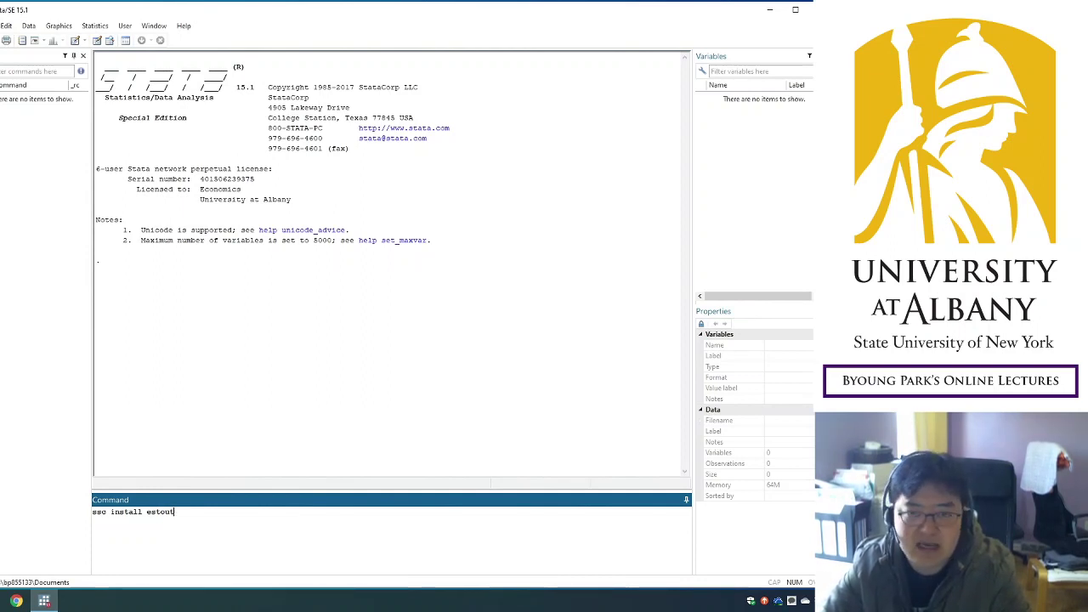
key(Return)
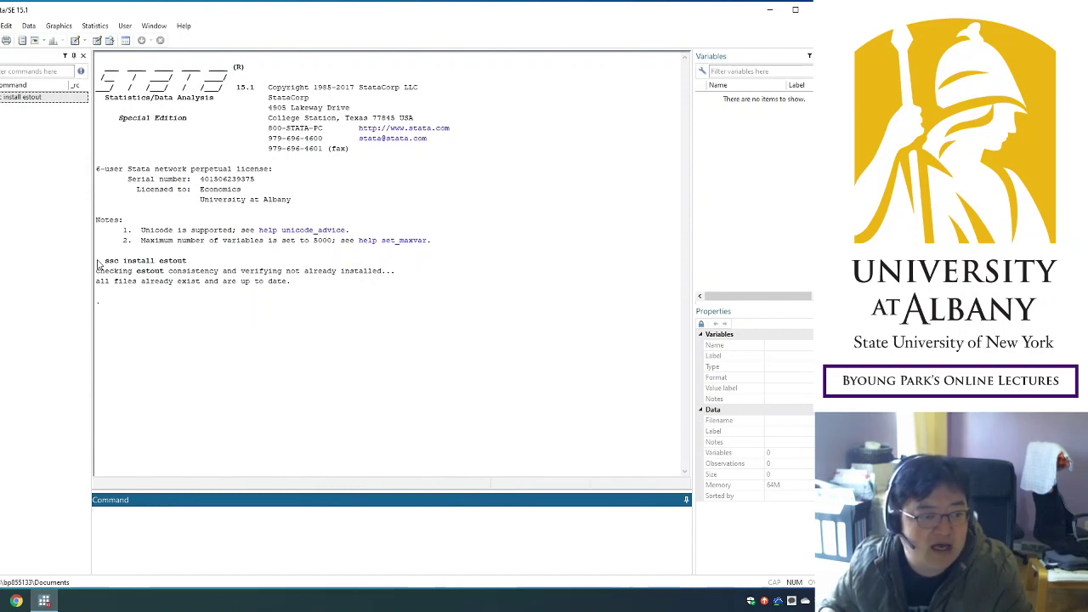
drag(223, 283, 281, 285)
click(284, 305)
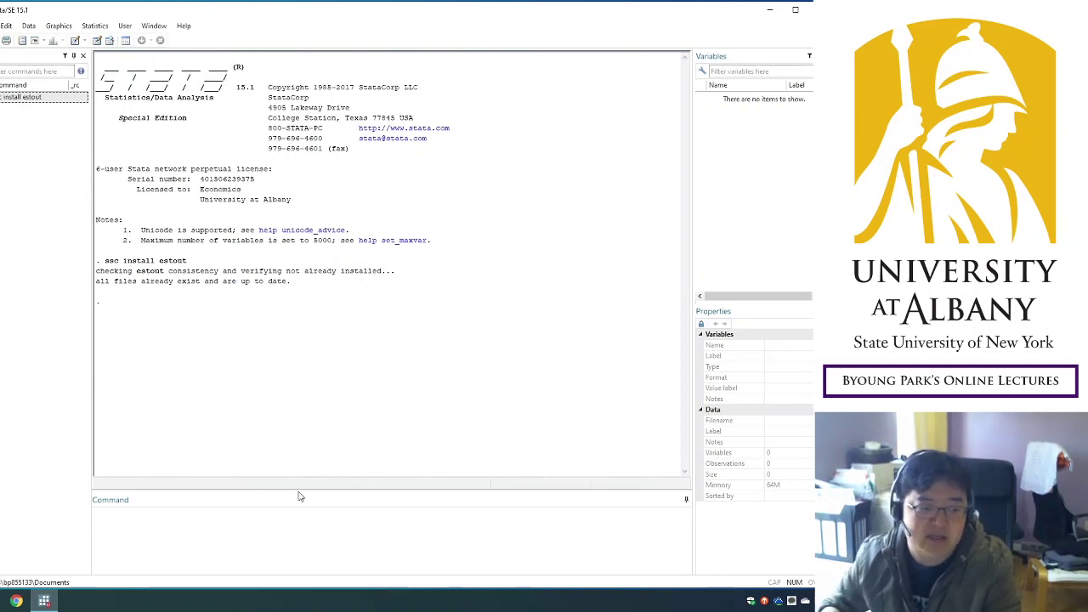
Open the esttab help file in the Viewer with help esttab
click(312, 533)
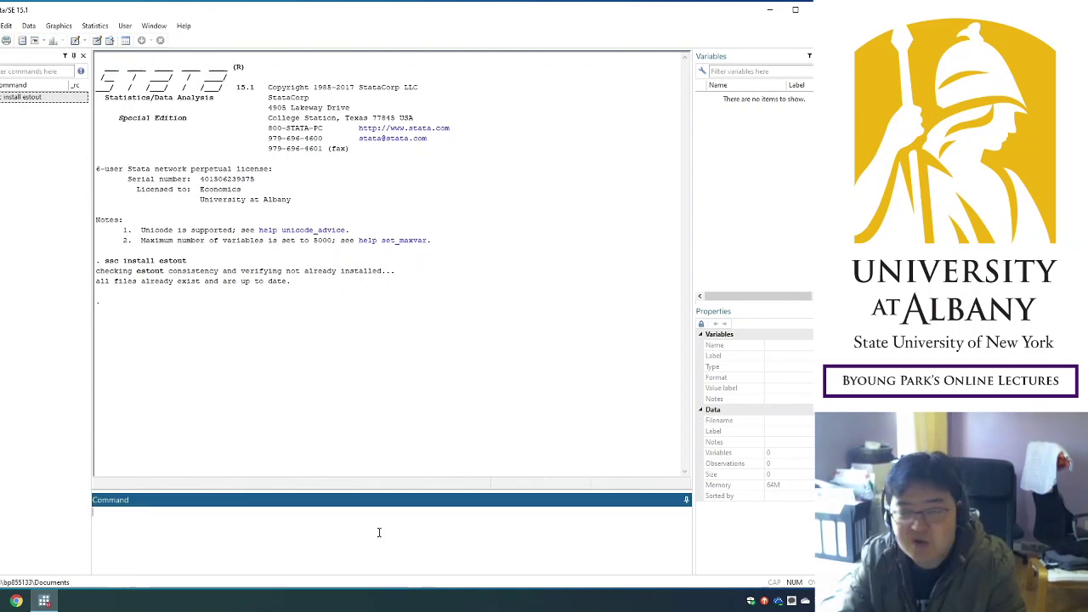
text(he)
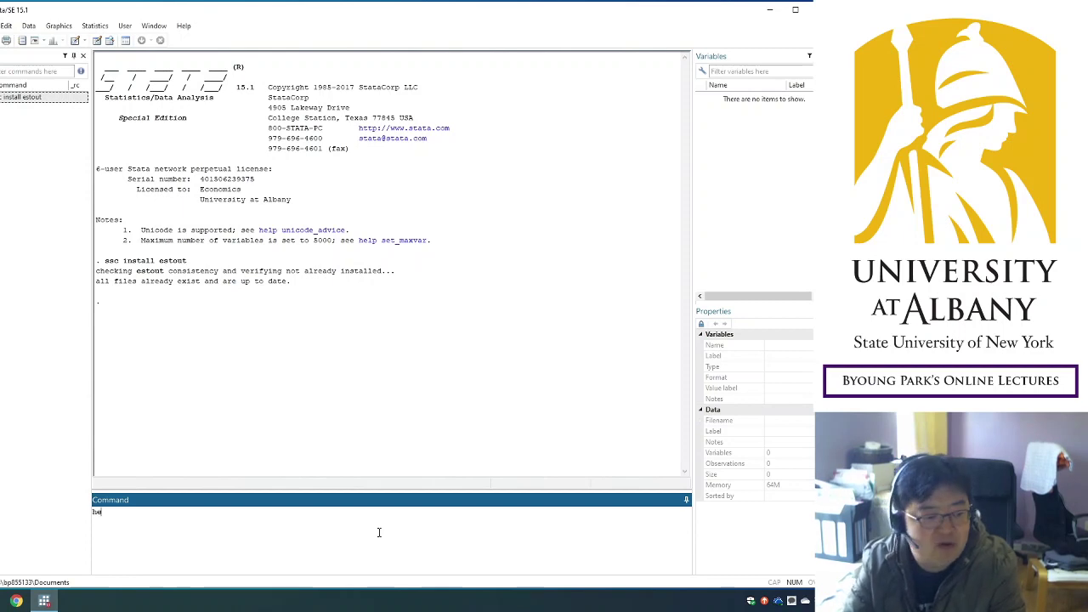
text(lp est)
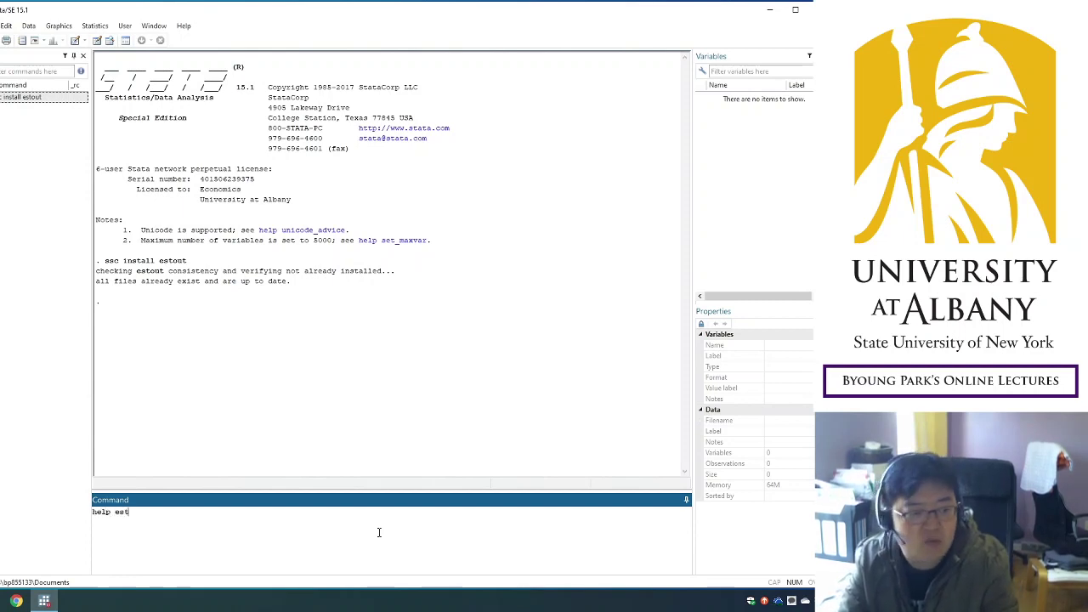
text(tab)
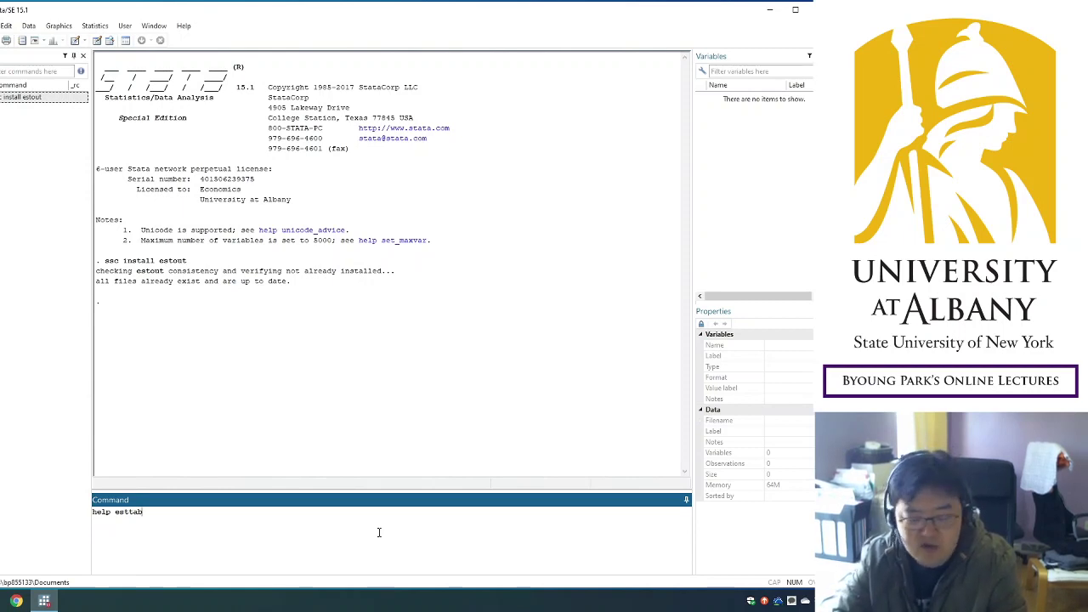
key(Return)
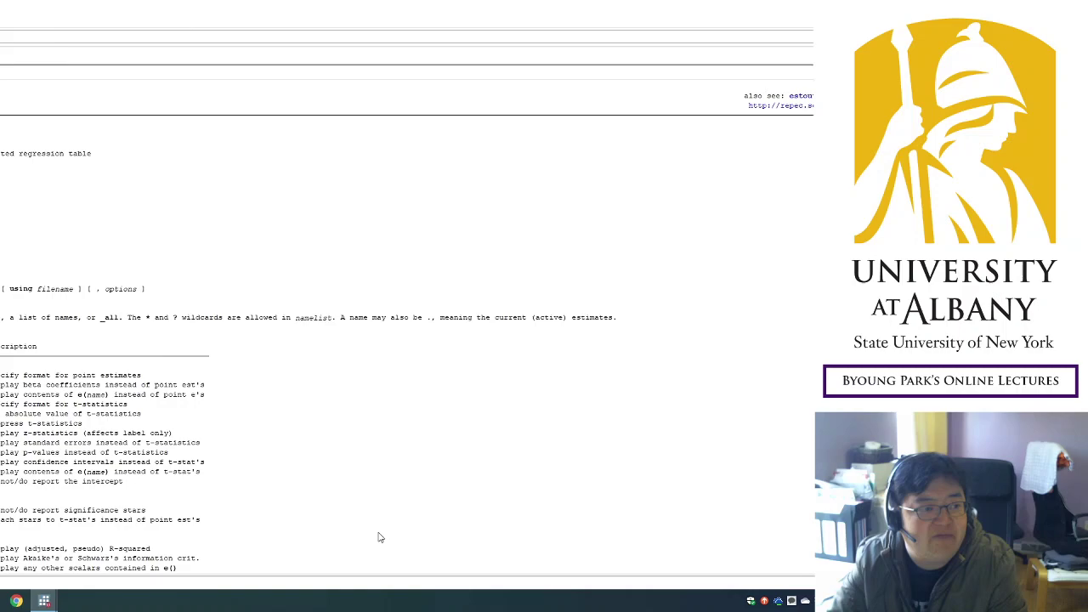
Restore the esttab help Viewer from full screen, enlarge it and position it fully on screen
double_click(62, 16)
drag(480, 27, 12, 9)
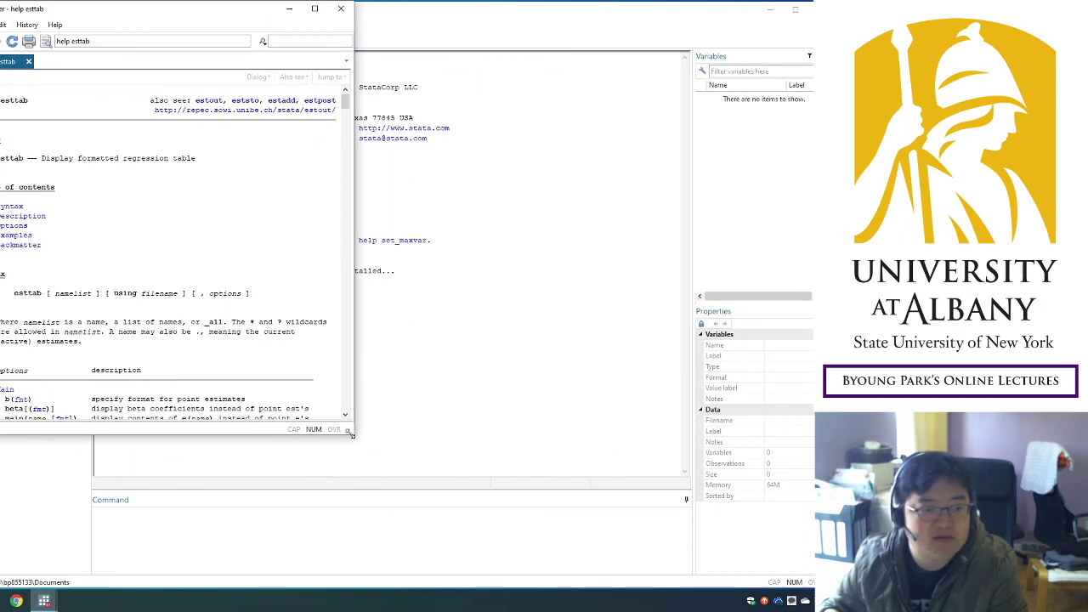
drag(348, 431, 785, 545)
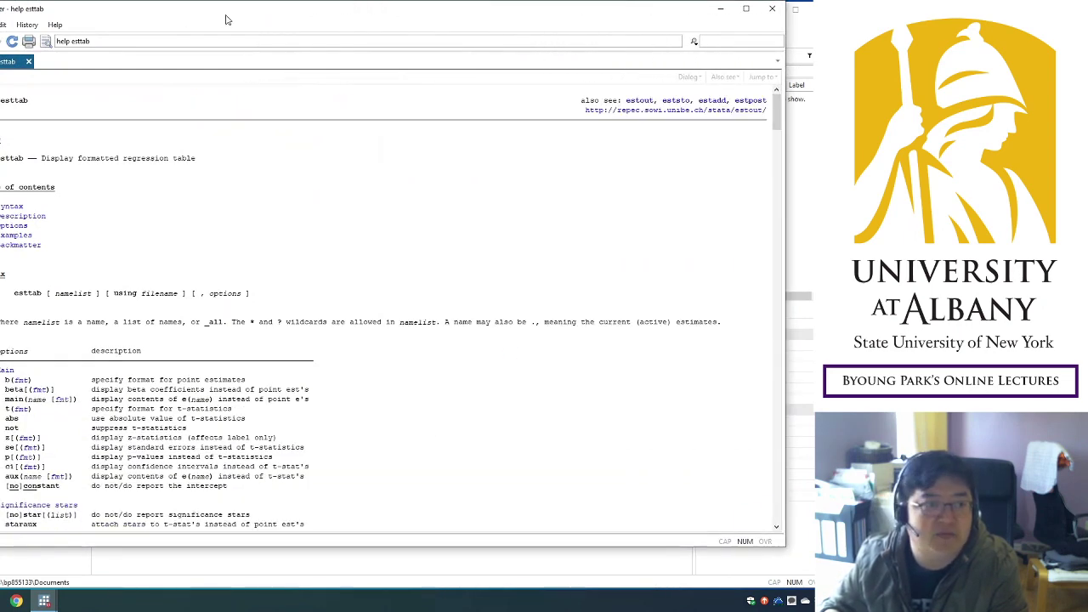
drag(225, 20, 261, 29)
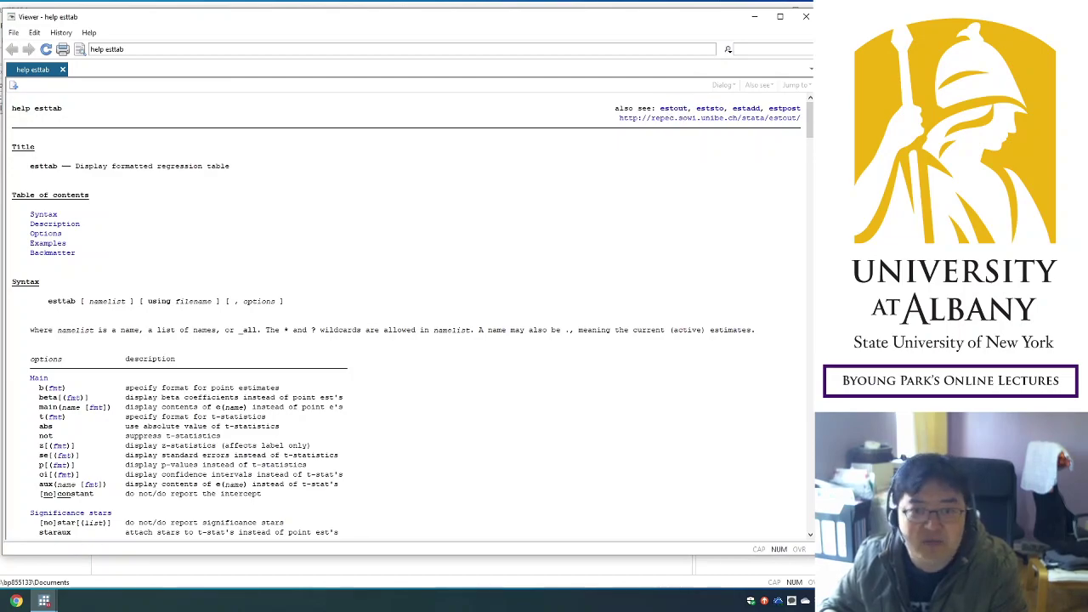
Scroll the esttab help past options, description and numerical formats to the Examples section
scroll(810, 137, down, 7)
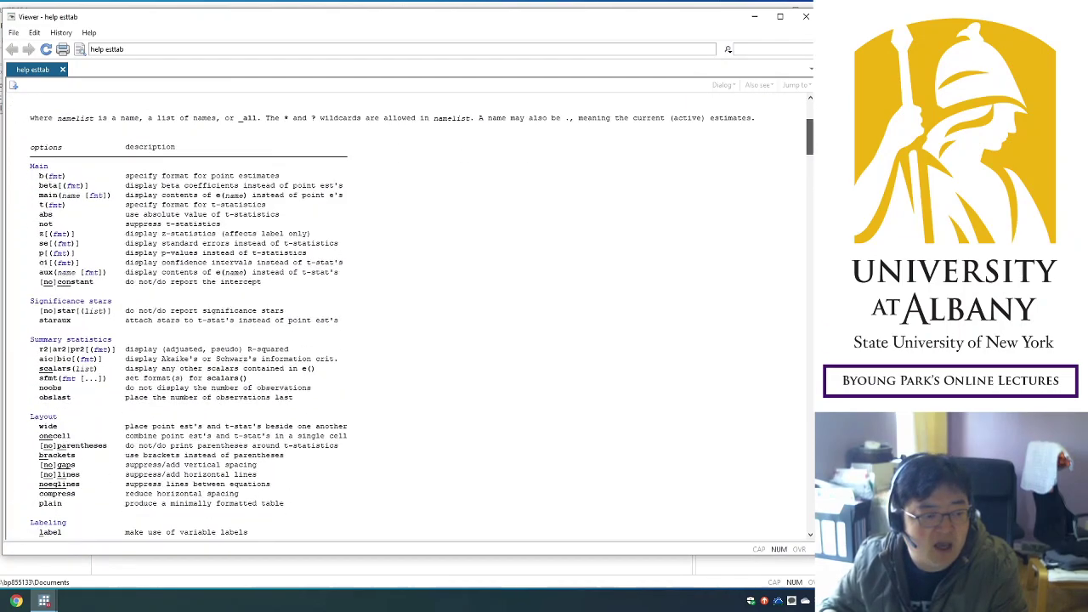
scroll(409, 314, down, 20)
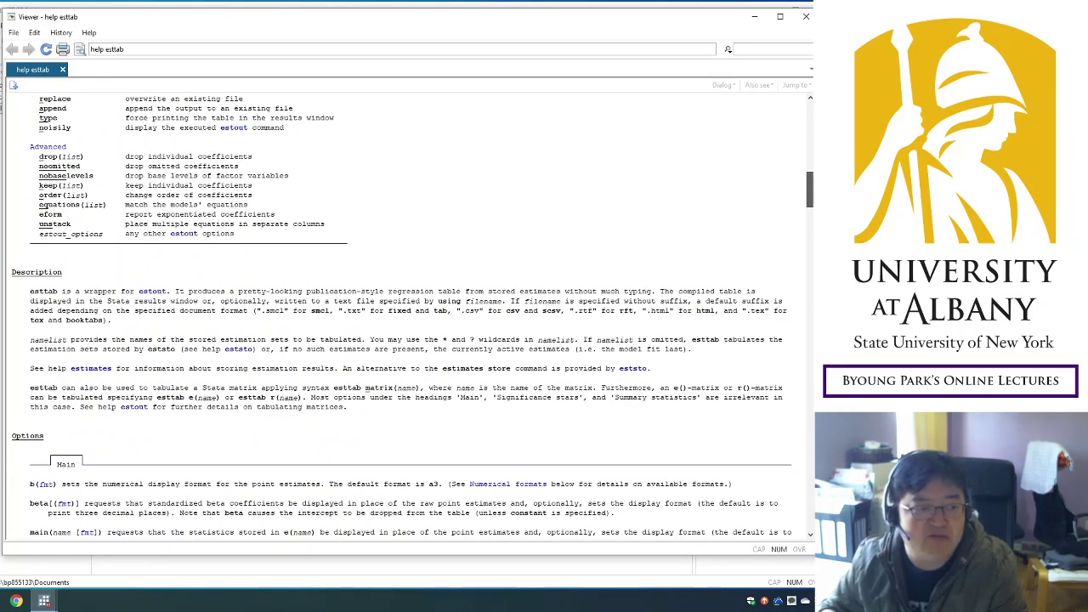
scroll(408, 314, down, 13)
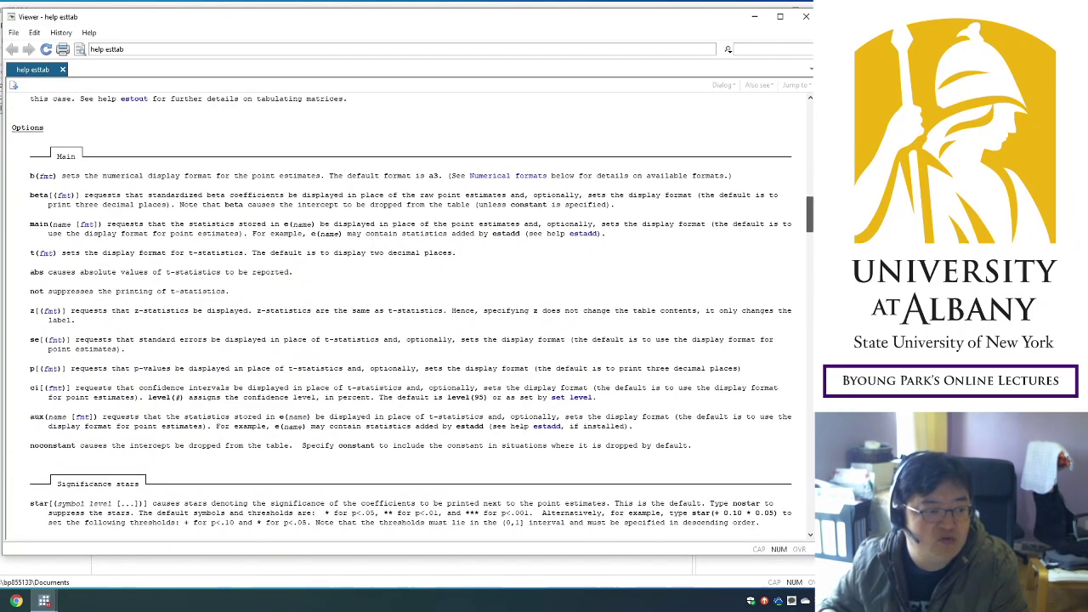
scroll(408, 314, down, 20)
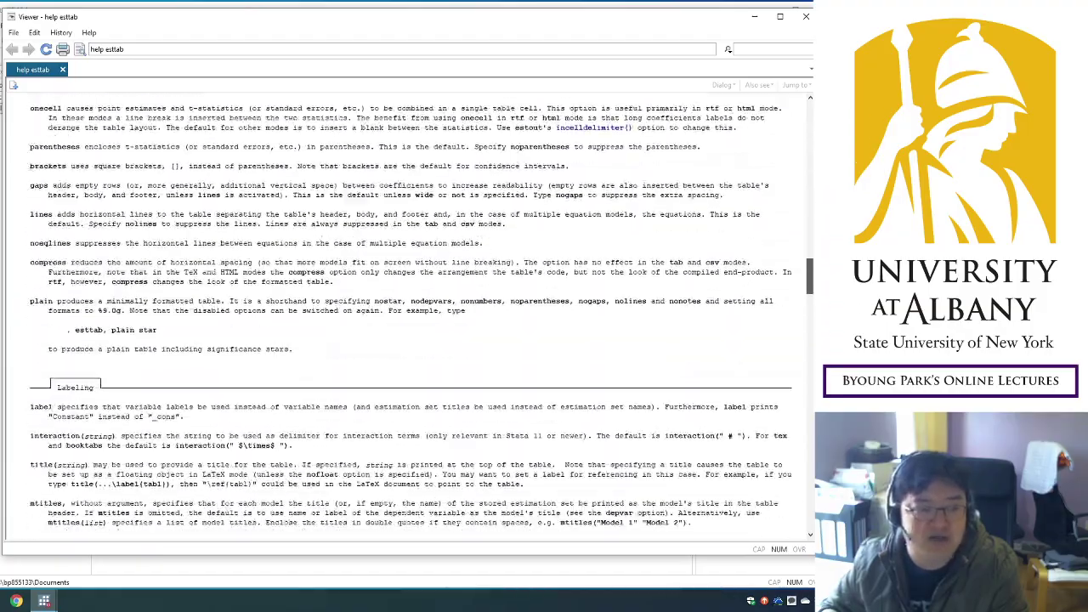
scroll(409, 315, down, 20)
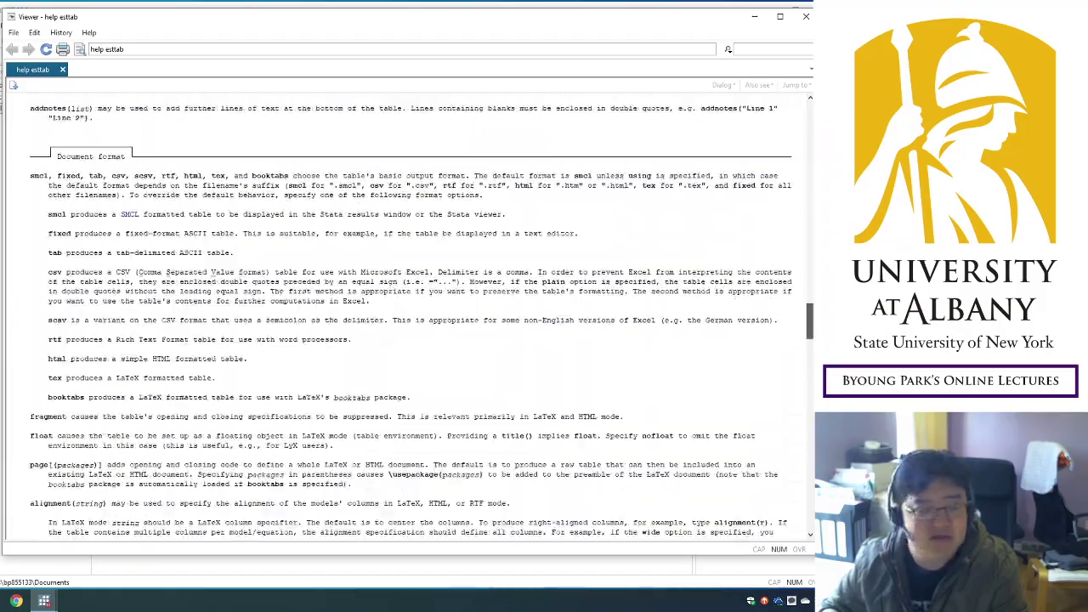
scroll(408, 314, down, 20)
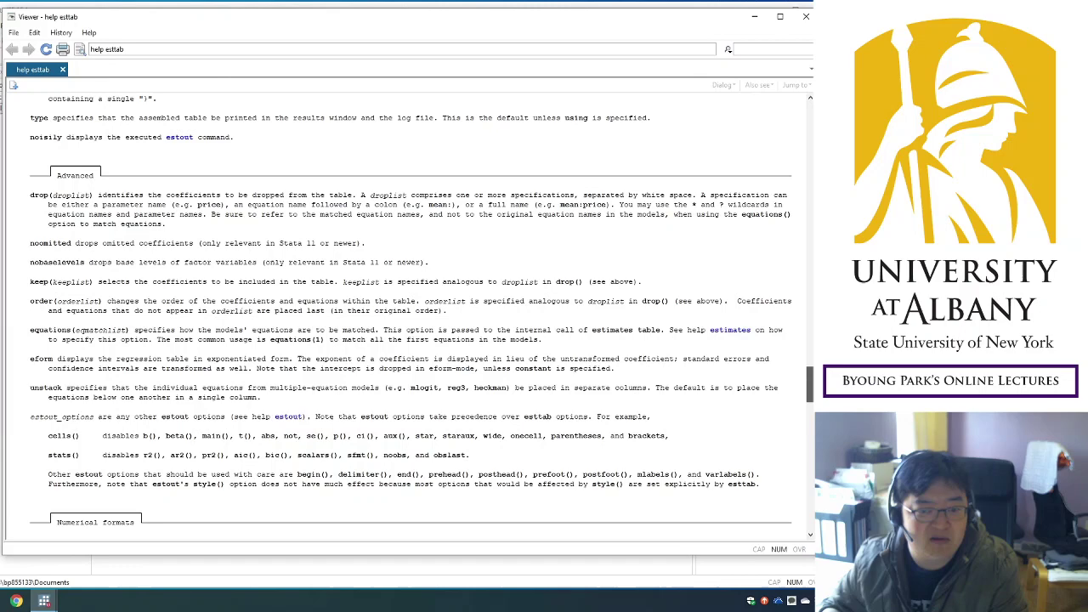
scroll(717, 335, down, 2)
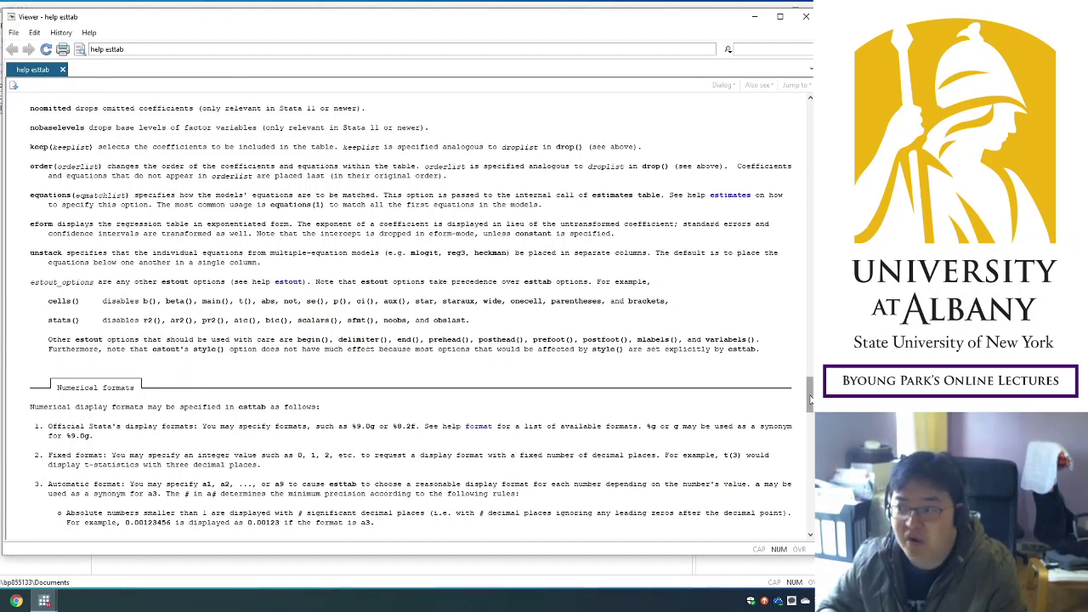
drag(811, 400, 811, 439)
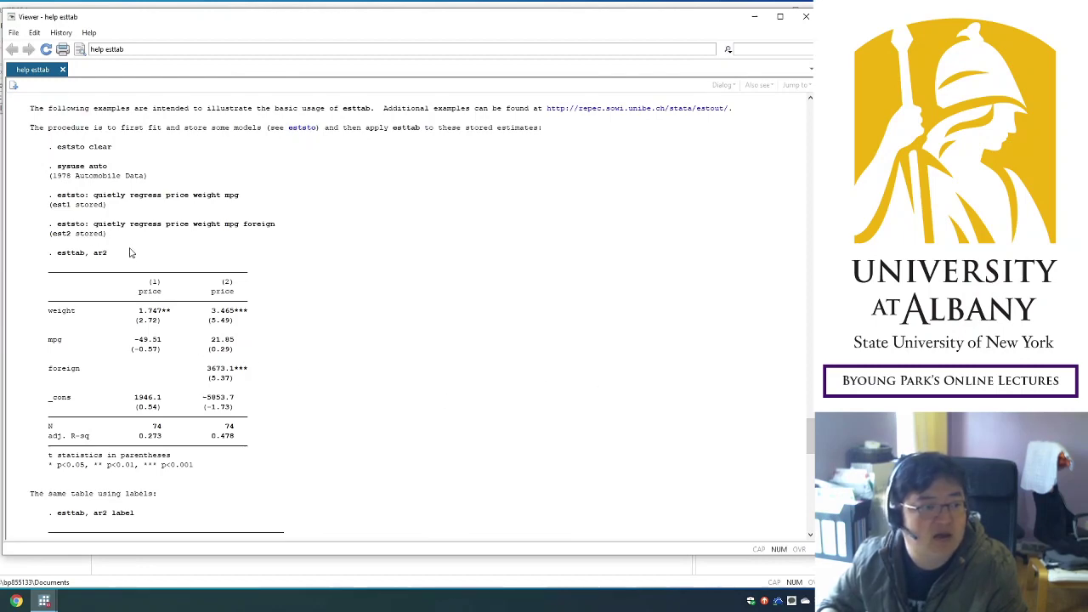
Scroll to the end of the esttab examples, then return to the help page's top
drag(808, 434, 808, 507)
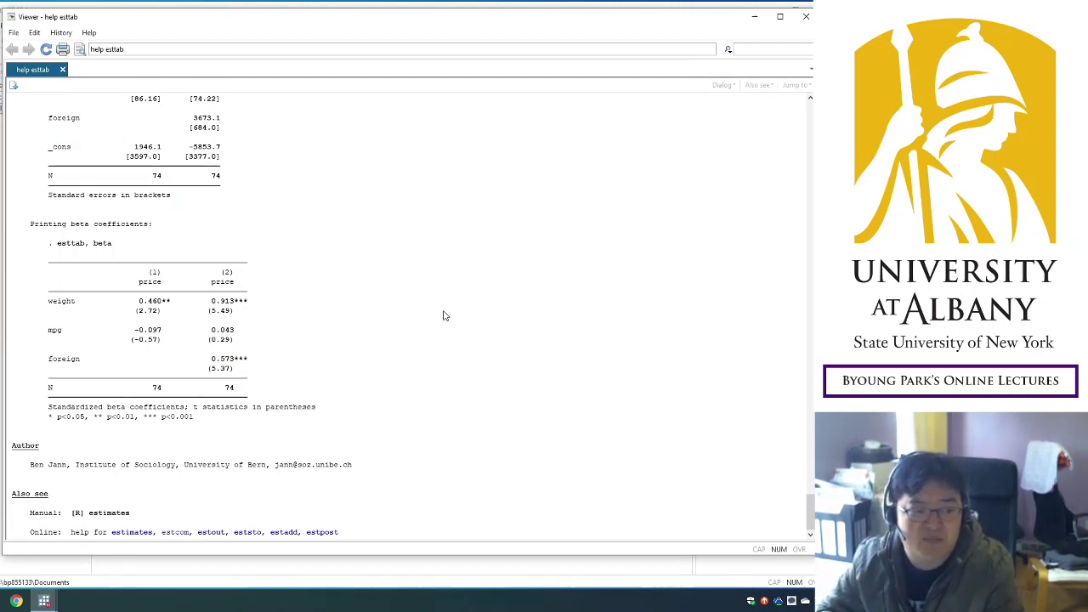
drag(809, 510, 772, 116)
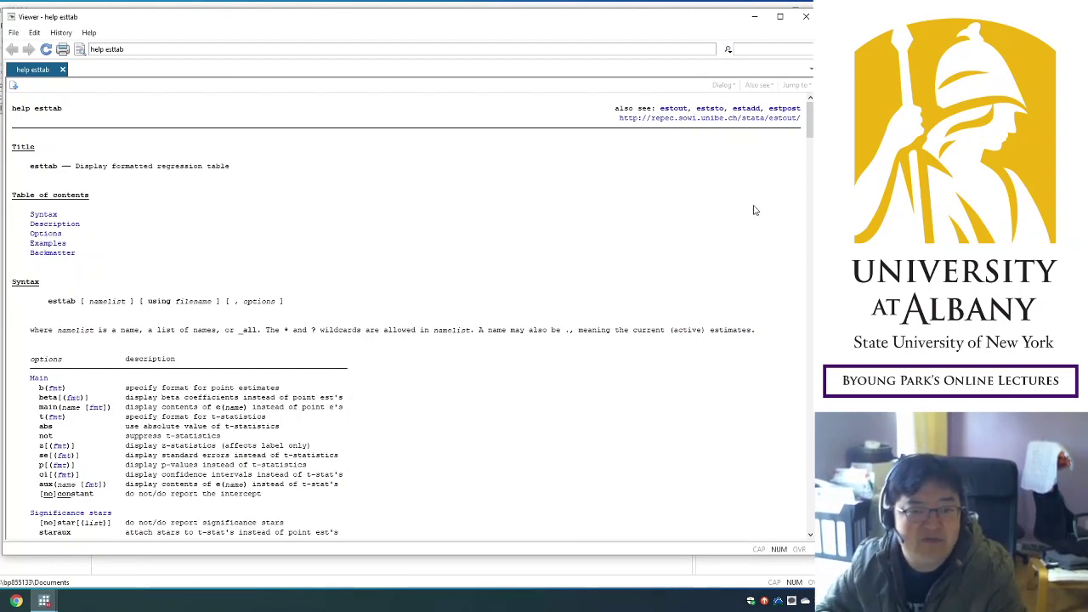
Scroll to the end of the esttab help, showing the esttab, beta example and Also see links
drag(810, 119, 810, 506)
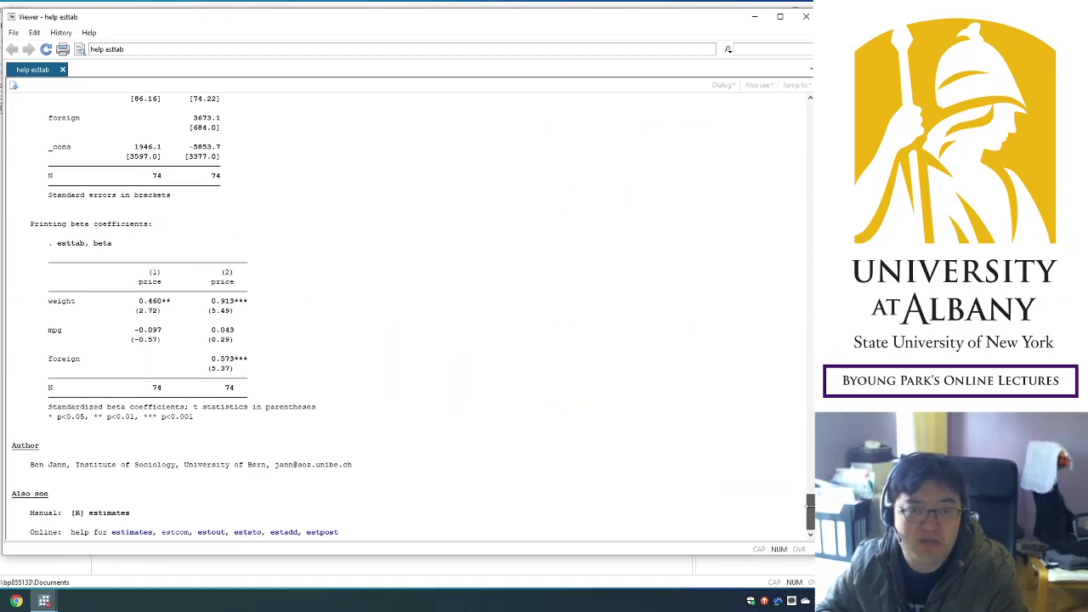